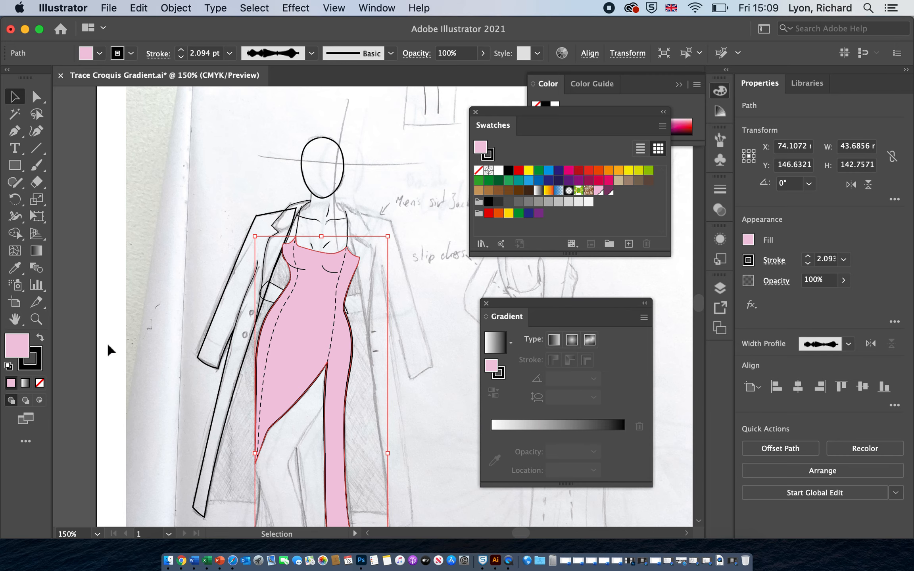
- Change the slip dress's fill color to the light green 95EFA6
double_click(17, 346)
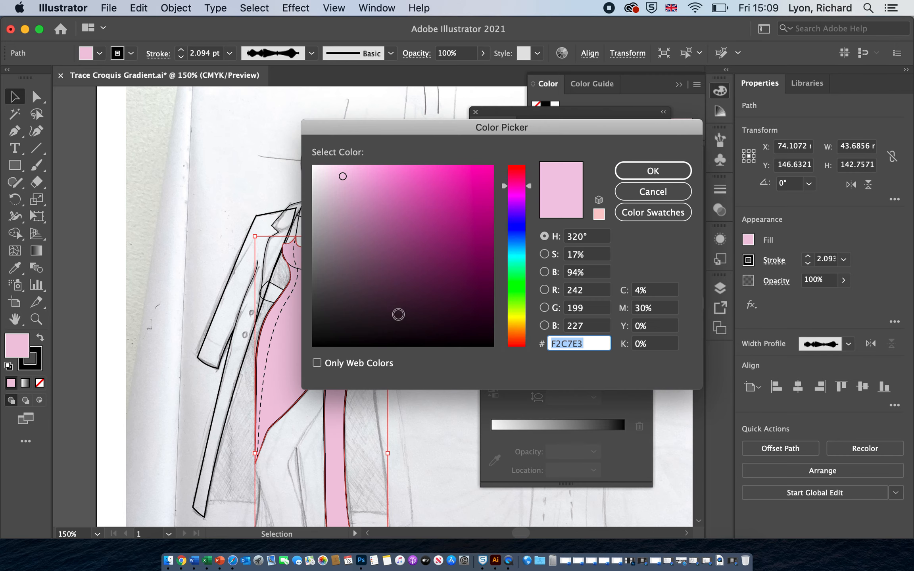
left_click(518, 280)
left_click(380, 176)
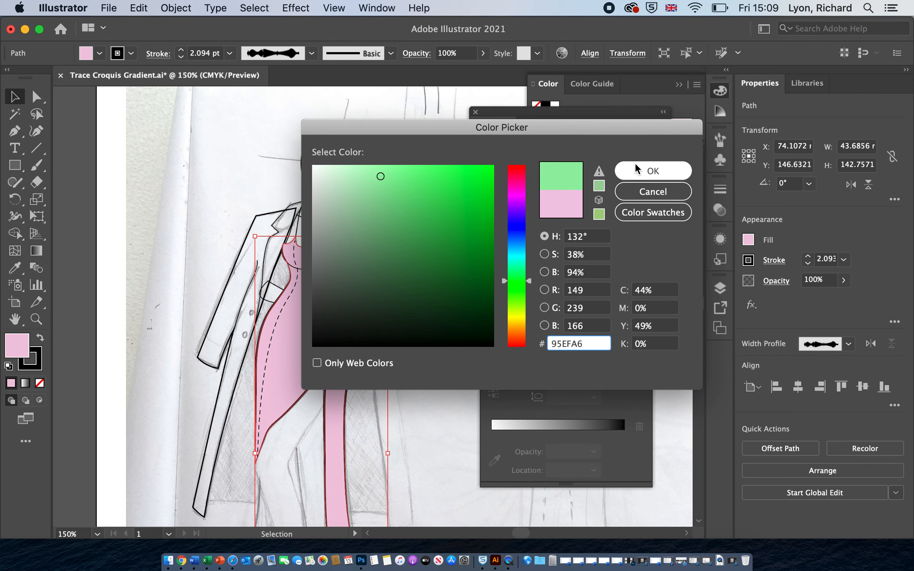
left_click(645, 171)
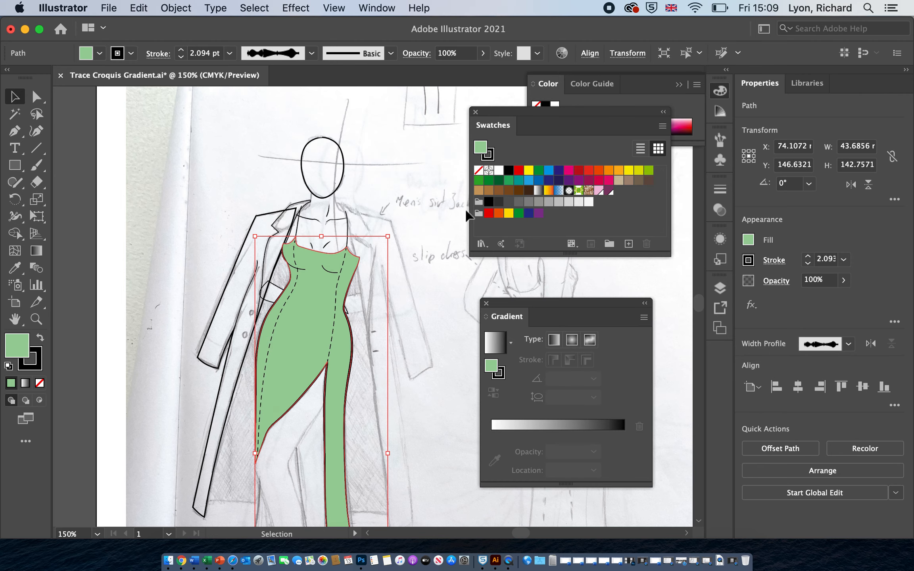
- Save the dress's green fill as a new global process color swatch named "Leaf green"
left_click(30, 353)
left_click(15, 344)
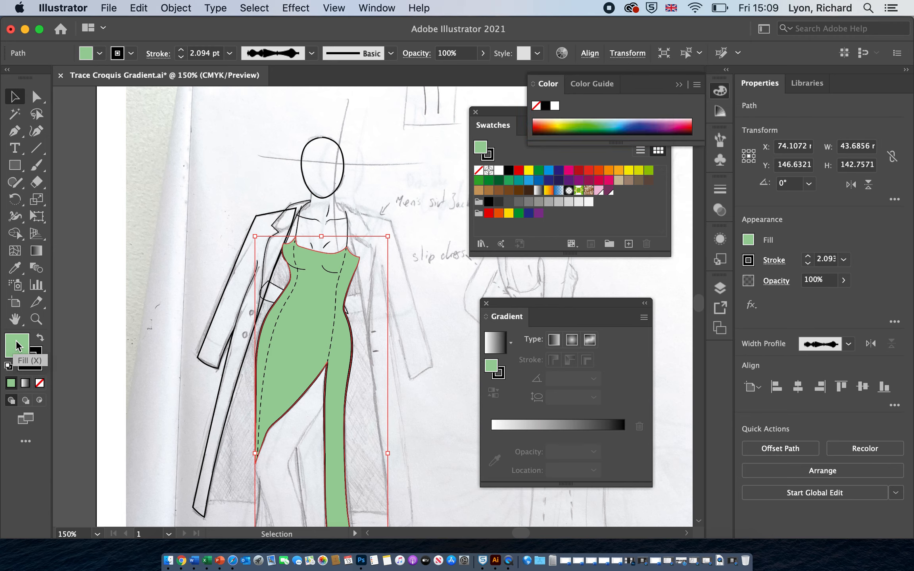
left_click(624, 230)
left_click(629, 243)
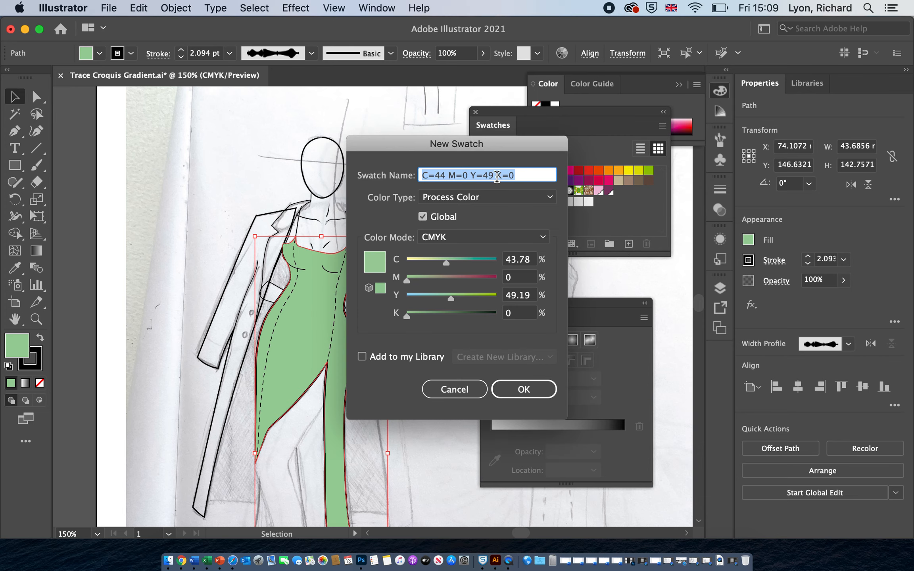
type("Leaf green")
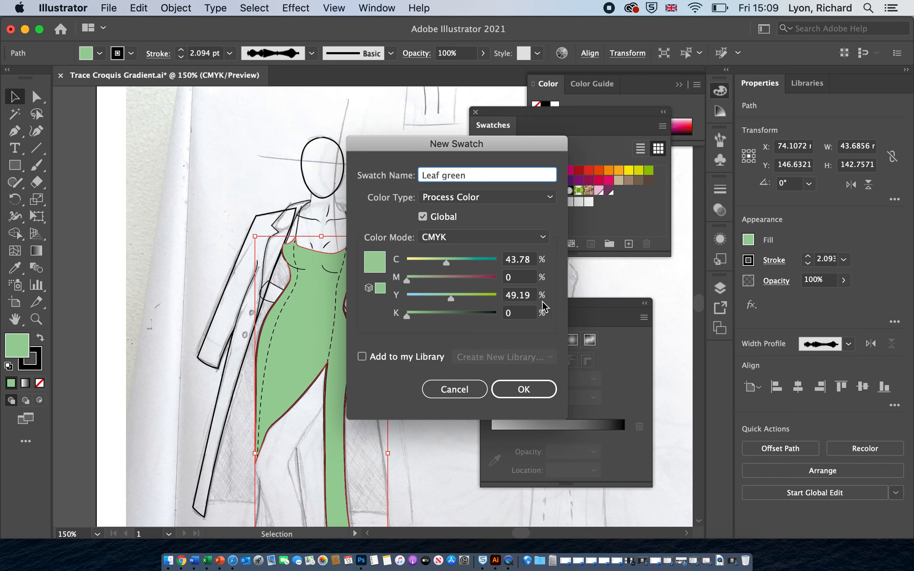
left_click(525, 390)
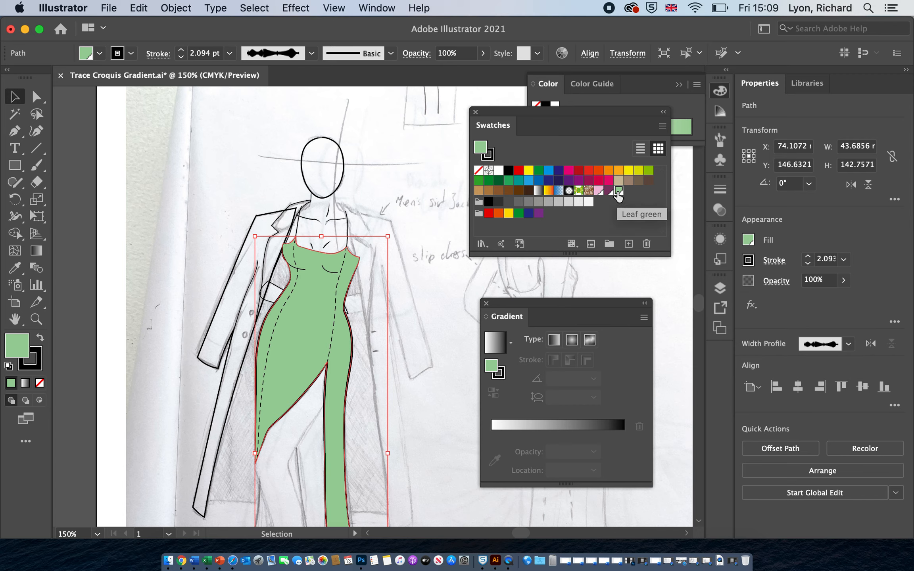
left_click(599, 219)
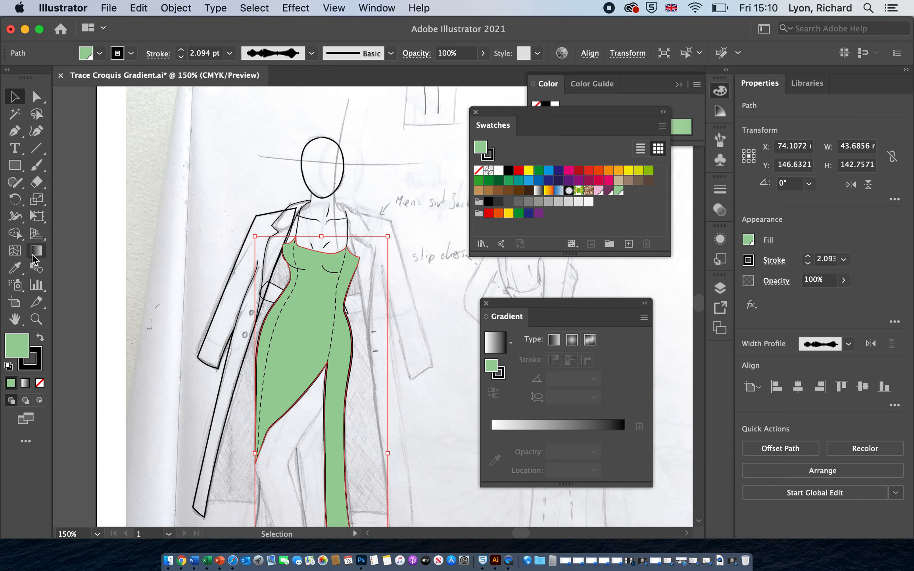
- Fill the dress with a linear gradient running from the light pink swatch to the dark purple swatch
left_click_drag(510, 302, 504, 271)
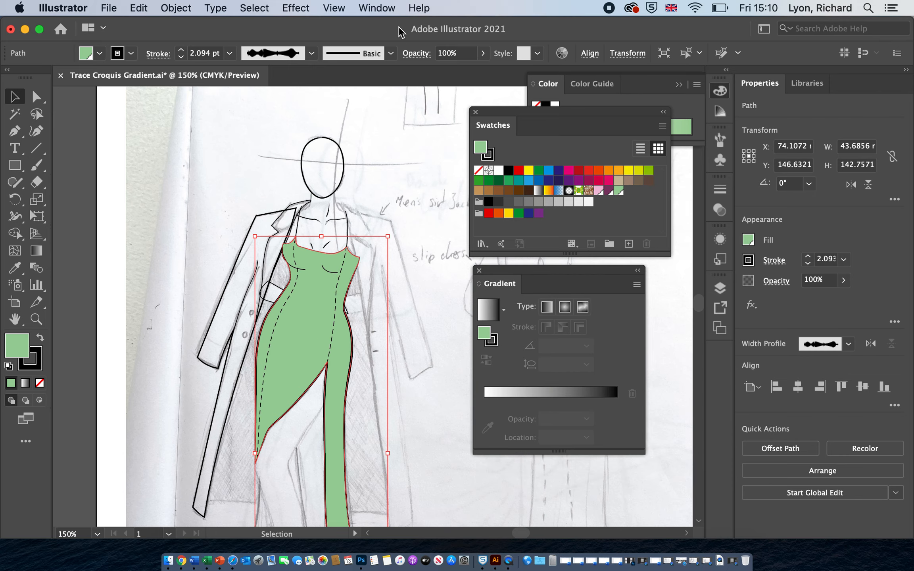
left_click(384, 6)
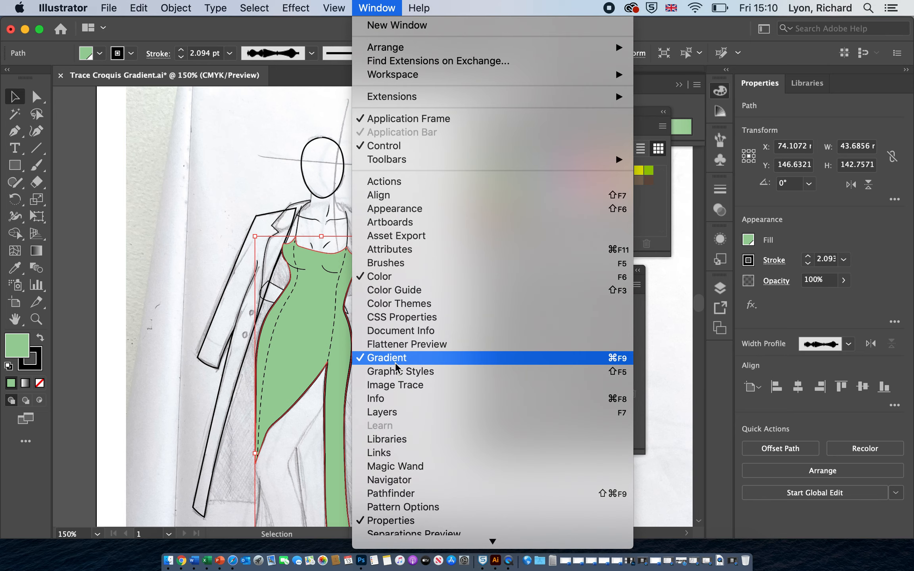
mouse_move(414, 541)
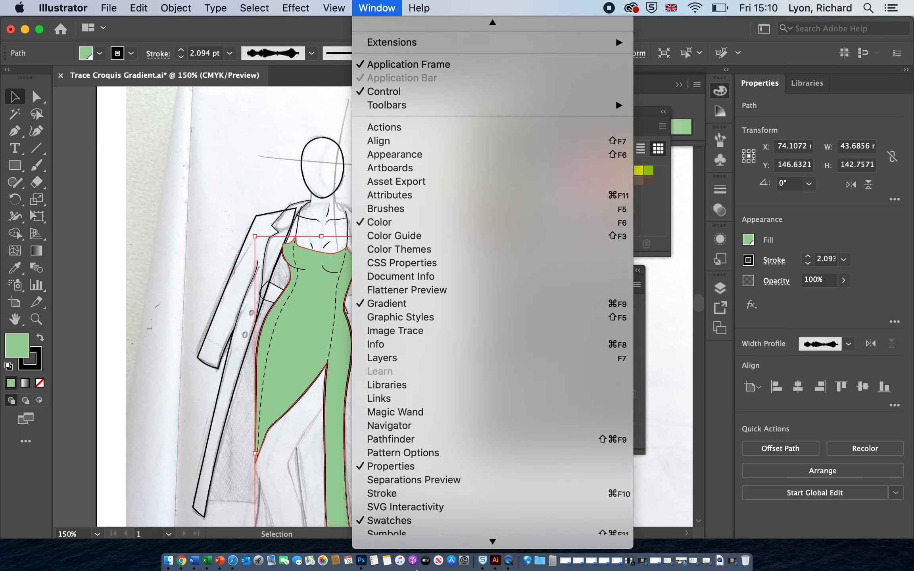
left_click(393, 399)
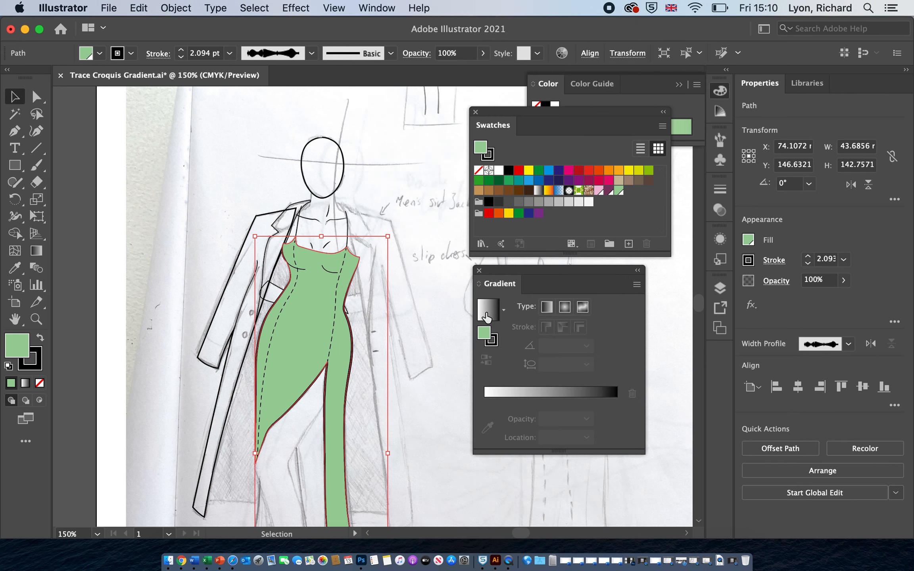
left_click(485, 311)
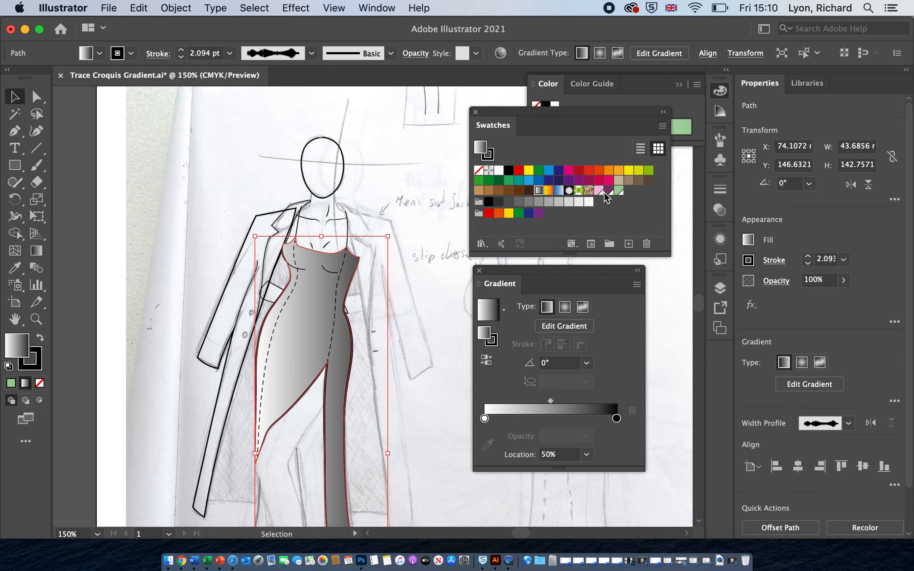
left_click_drag(609, 193, 618, 421)
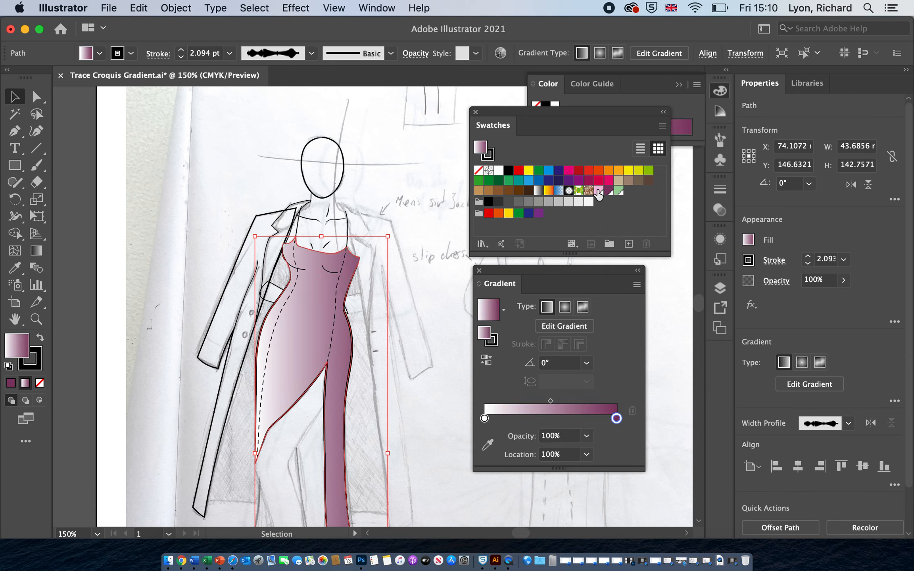
left_click_drag(599, 194, 485, 419)
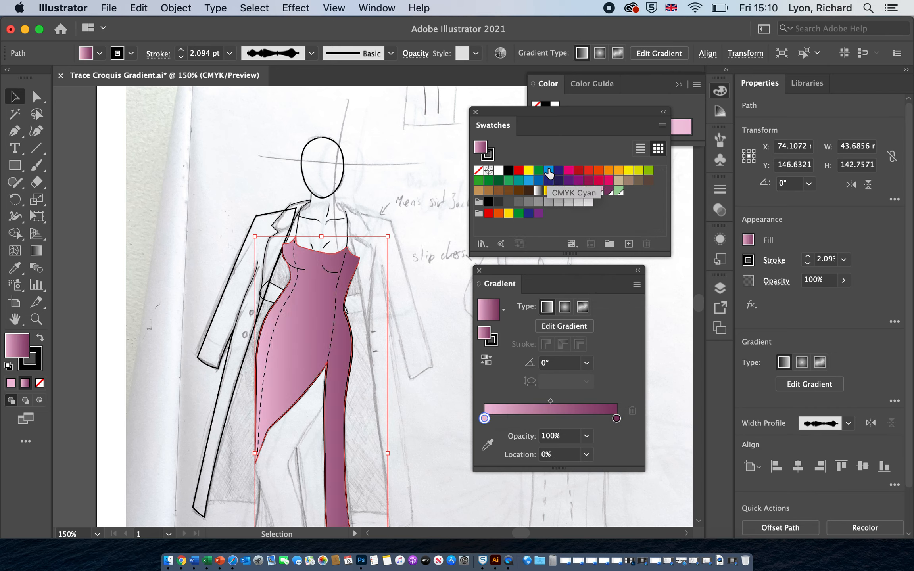
- Try a yellow color stop near the middle of the dress's gradient and remove it again
left_click_drag(528, 171, 547, 421)
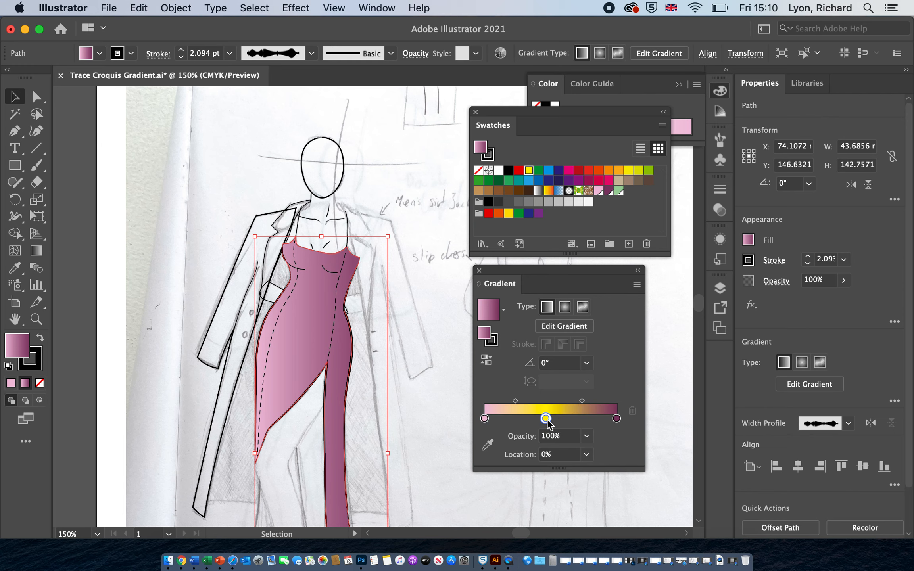
left_click(633, 413)
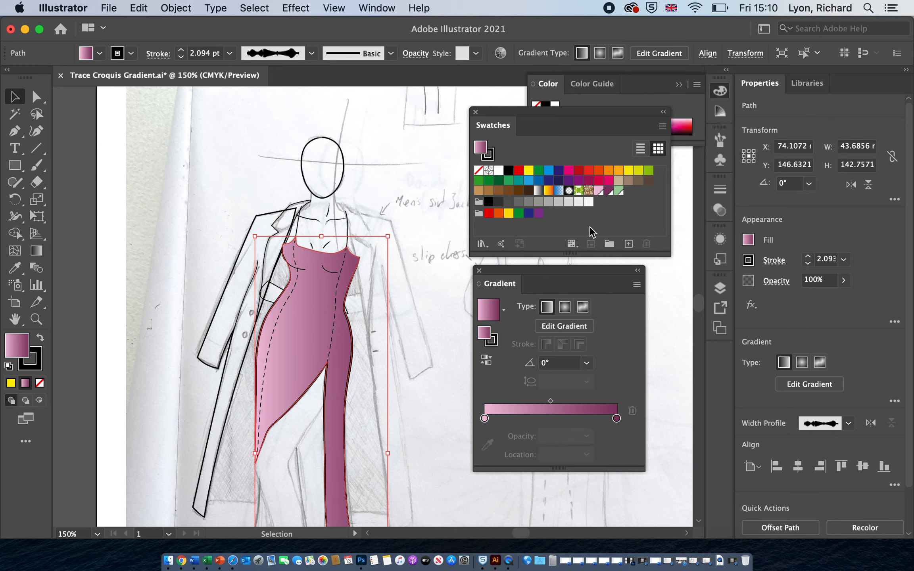
left_click_drag(529, 171, 544, 420)
- Add two intermediate pink color stops to the gradient, one about a third of the way along and one at about 61.56%
left_click(500, 419)
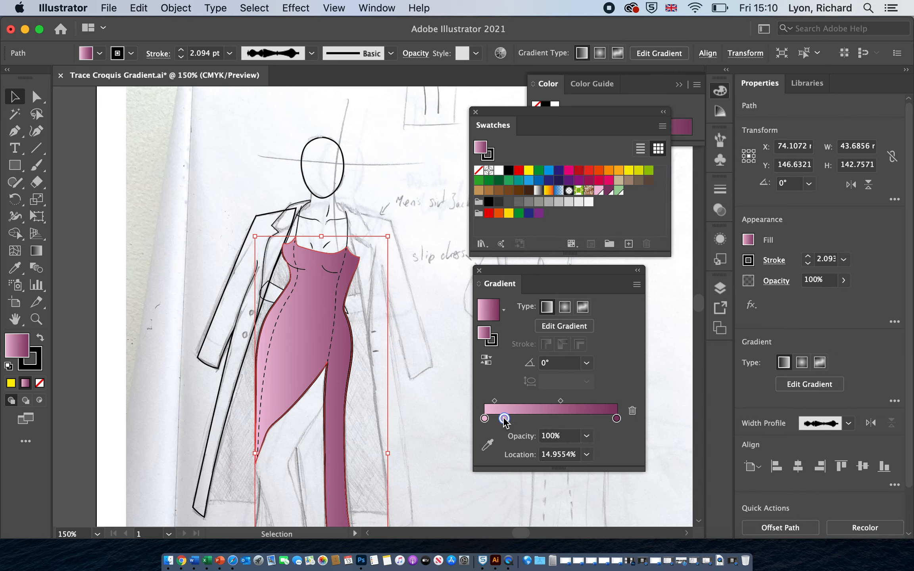
left_click_drag(501, 419, 559, 419)
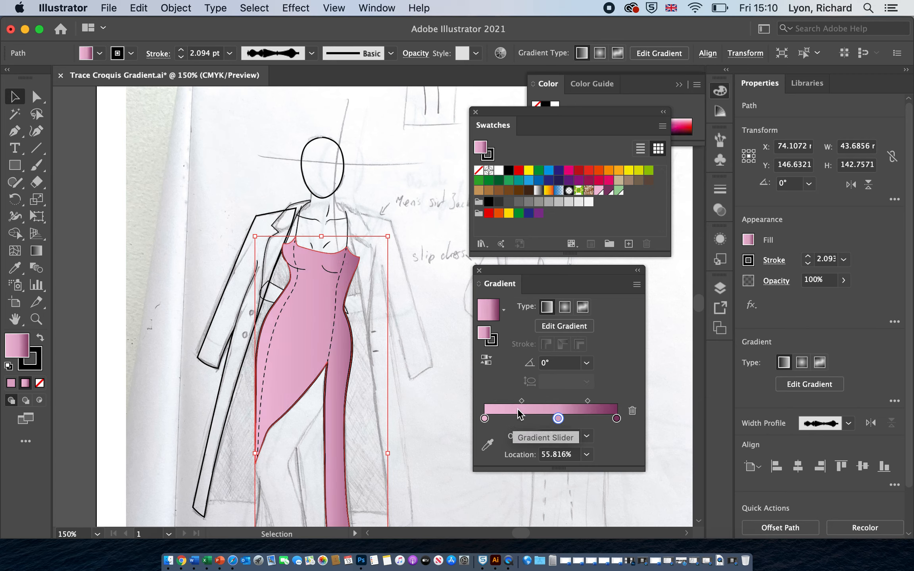
left_click_drag(492, 418, 526, 418)
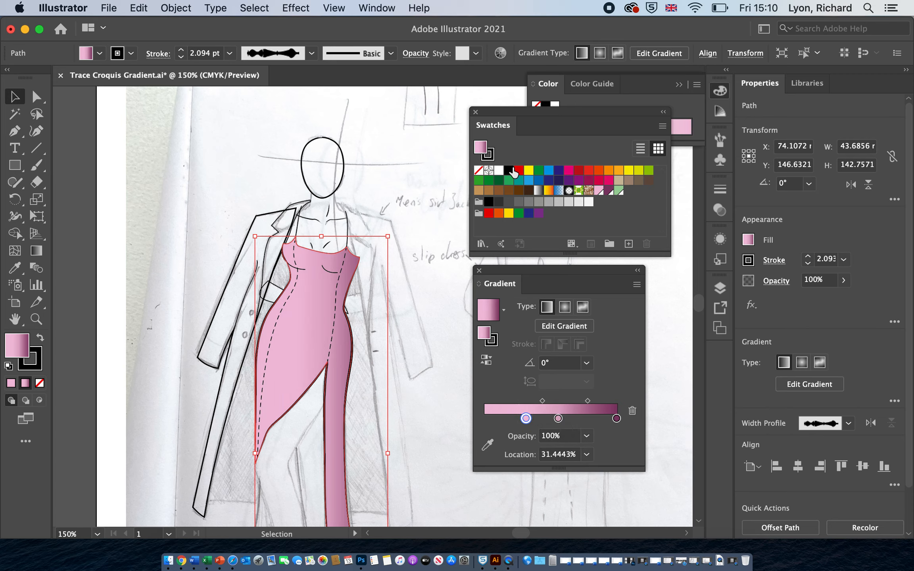
left_click_drag(498, 171, 482, 460)
left_click(515, 419)
left_click_drag(515, 419, 566, 419)
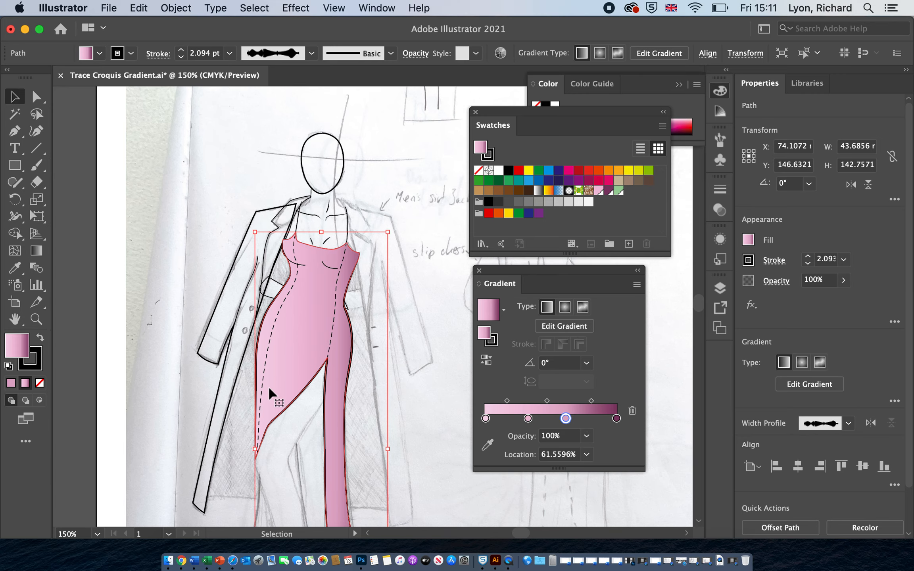
- Shorten the gradient across the dress with the Gradient tool, angling it about -2.28°
scroll(268, 391, "down", 5)
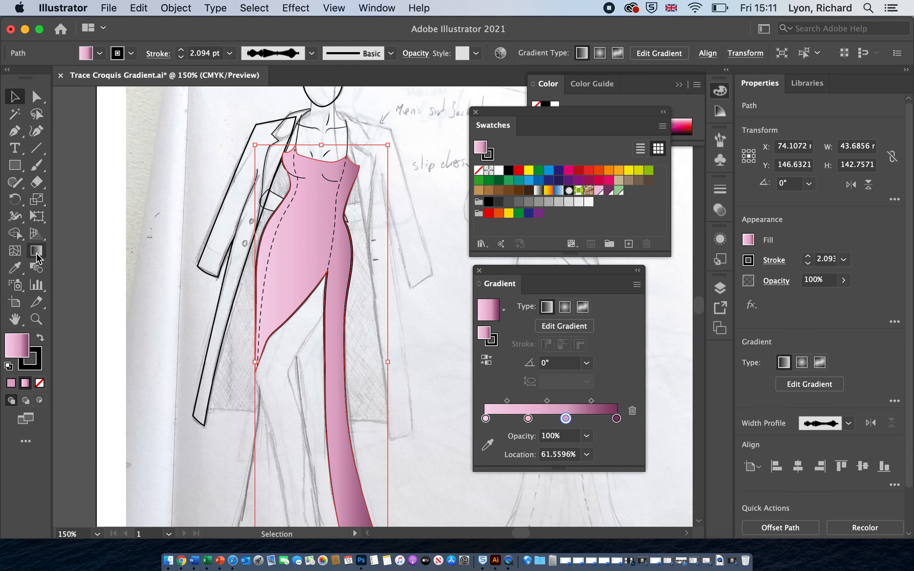
left_click(36, 251)
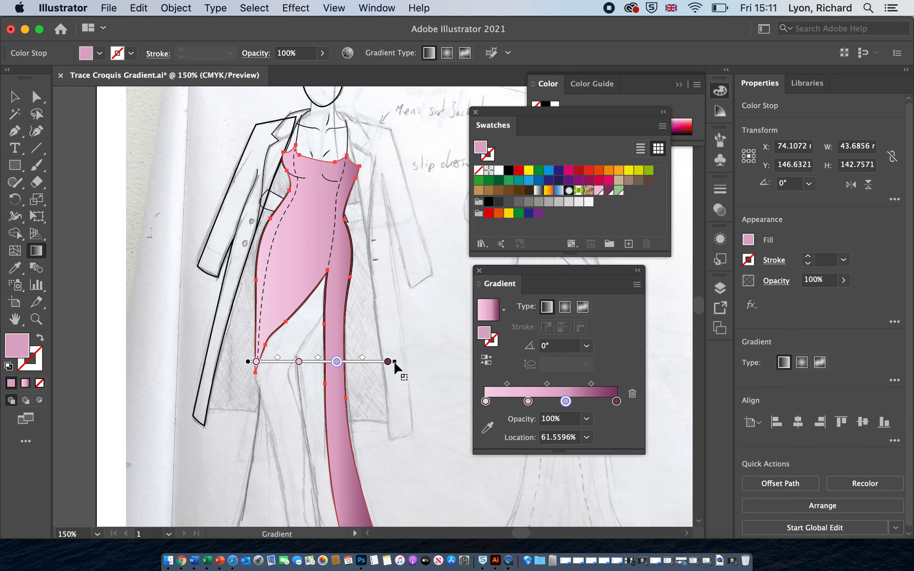
mouse_move(394, 362)
left_mouse_down()
mouse_move(436, 362)
mouse_move(335, 363)
mouse_move(369, 360)
mouse_move(360, 392)
mouse_move(361, 346)
mouse_move(369, 373)
mouse_move(364, 363)
left_mouse_up()
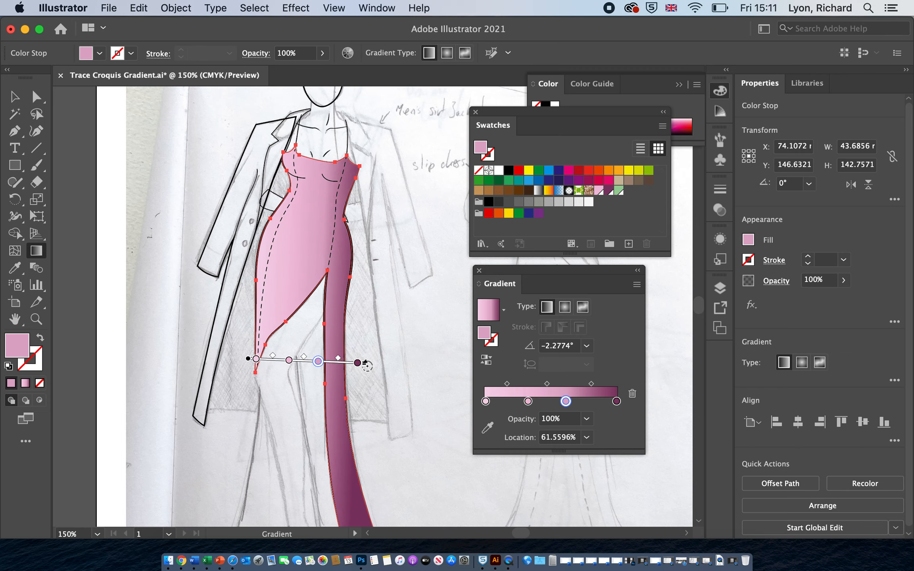
- Try custom colors on the stop at 61.56%: cyan 23% with magenta 49%, followed by a pale peach pink from the spectrum
double_click(318, 362)
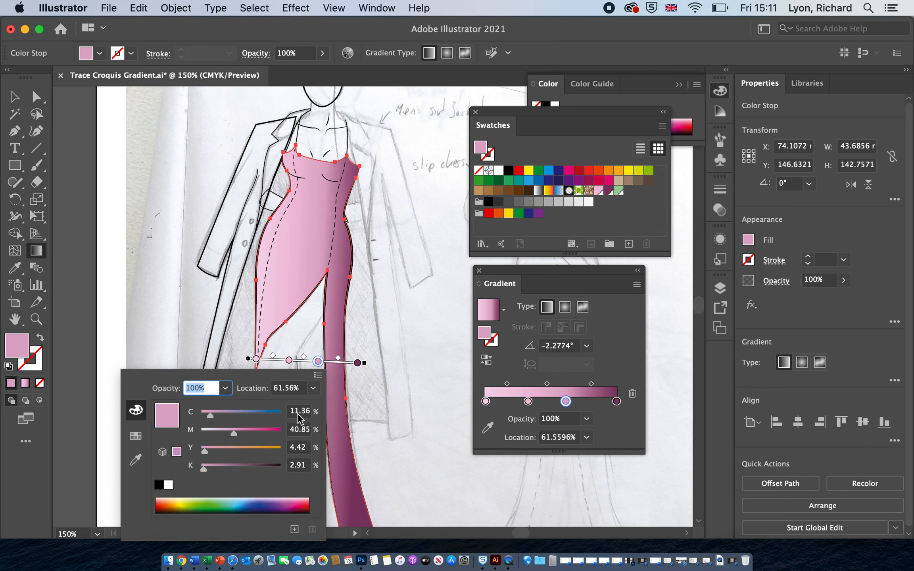
left_click_drag(217, 416, 238, 431)
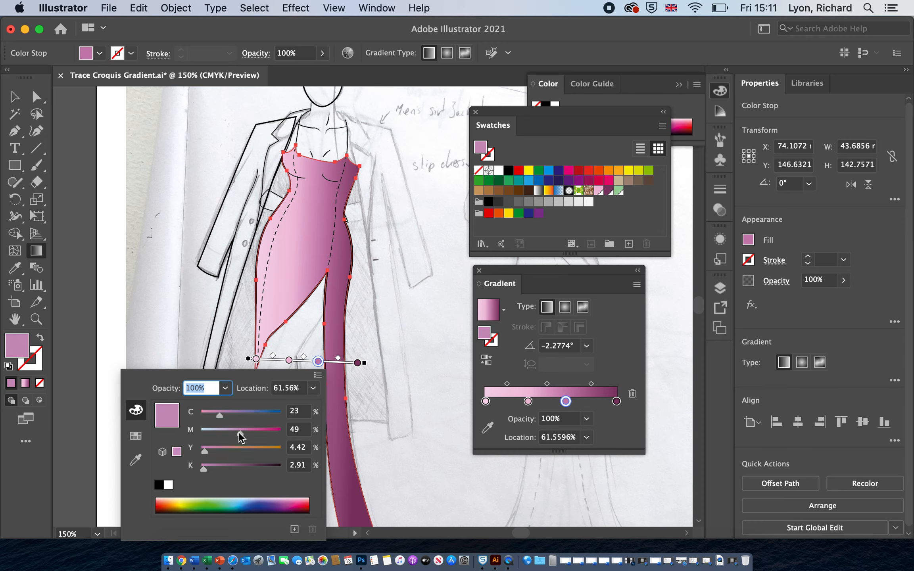
left_click(204, 503)
left_click(201, 510)
left_click(179, 500)
left_click(156, 501)
left_click(154, 498)
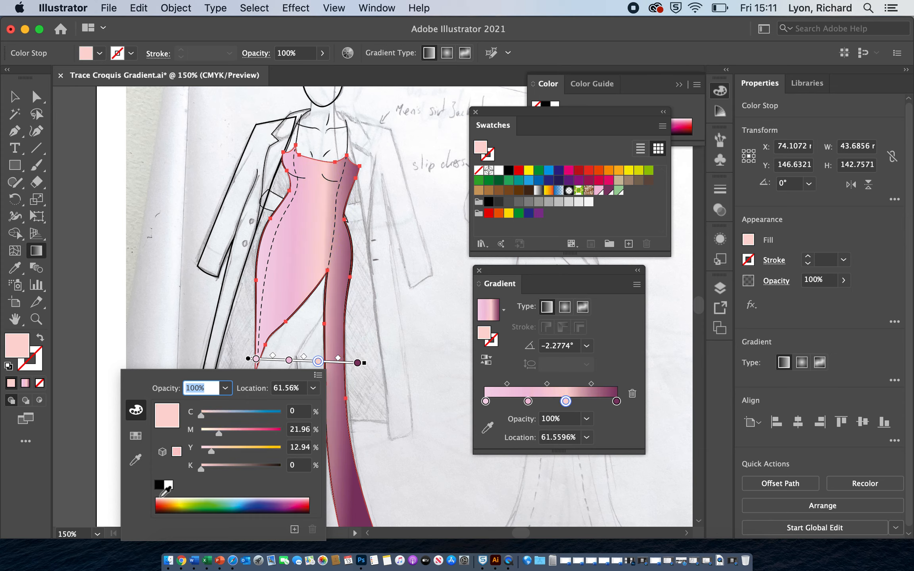
- Apply the saved light pink swatch to the stop beside the dark purple one and move it to about 68%
left_click(136, 436)
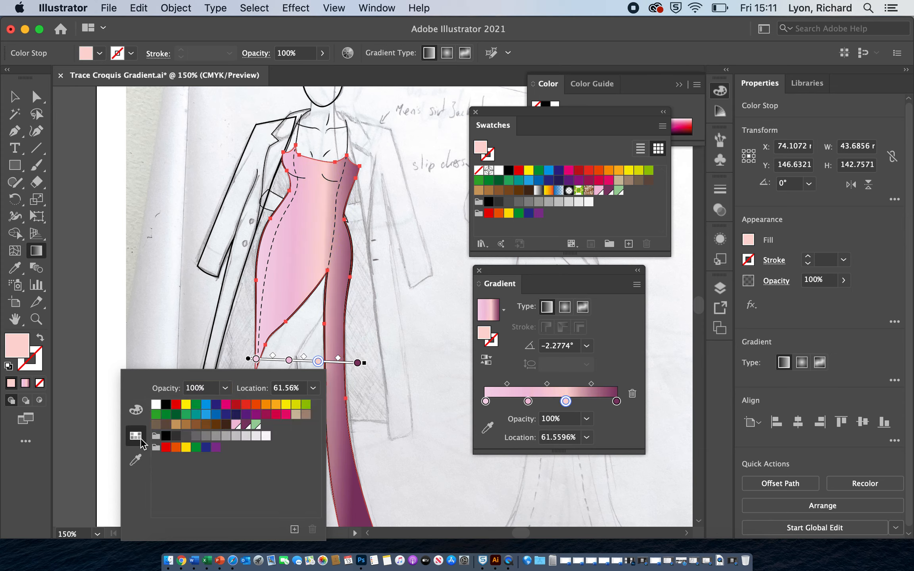
left_click(236, 425)
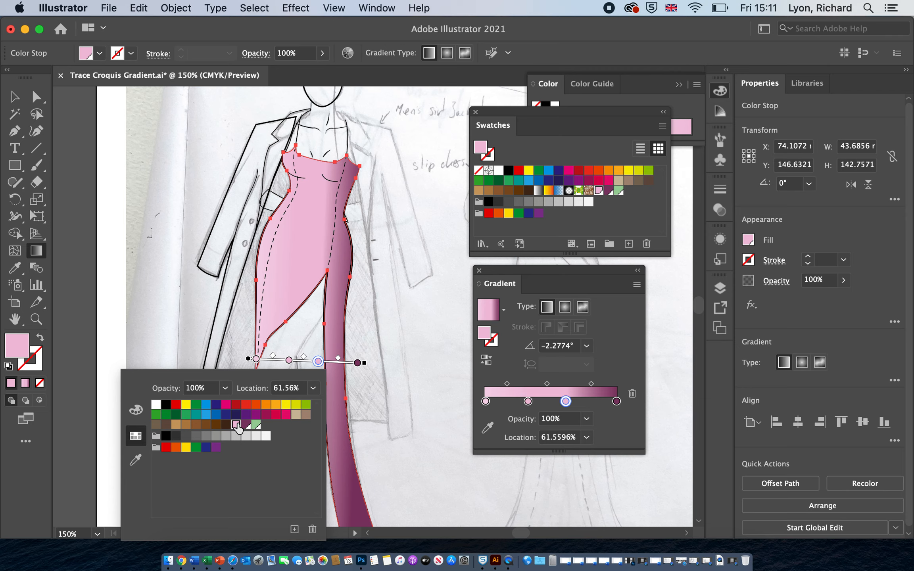
left_click(318, 361)
left_click_drag(318, 362, 325, 362)
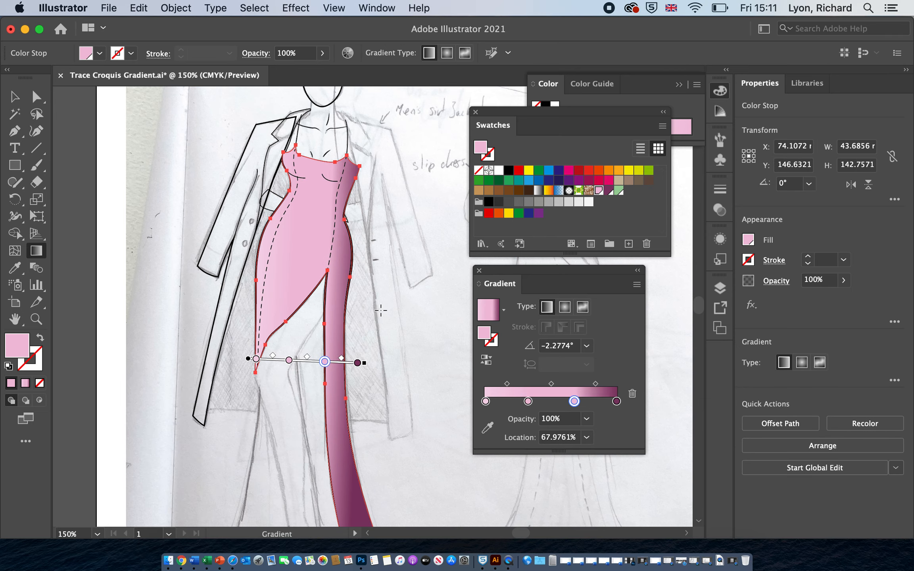
- Change the dress's gradient to radial and slightly reduce its radius on the artwork
left_click(564, 307)
left_click_drag(323, 362, 304, 331)
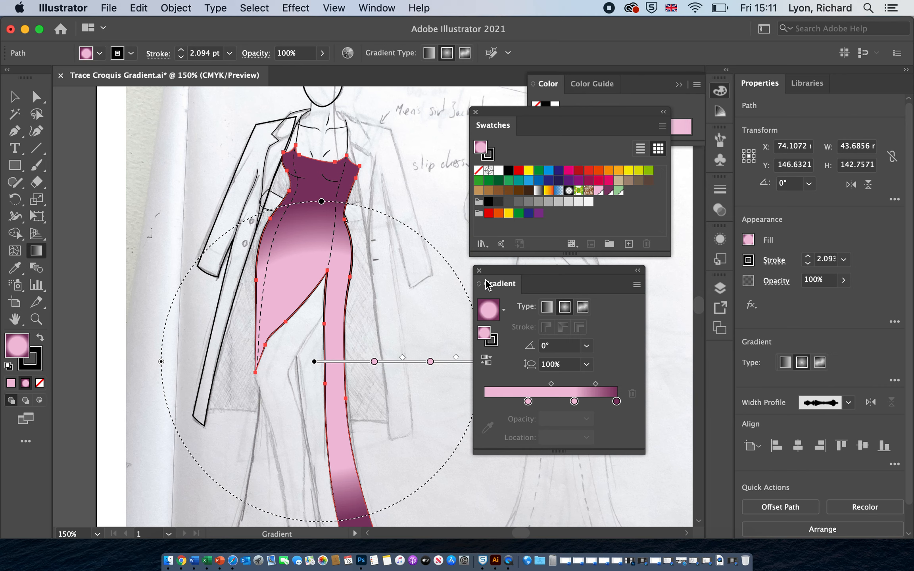
left_click_drag(488, 278, 574, 270)
left_click_drag(488, 363, 474, 362)
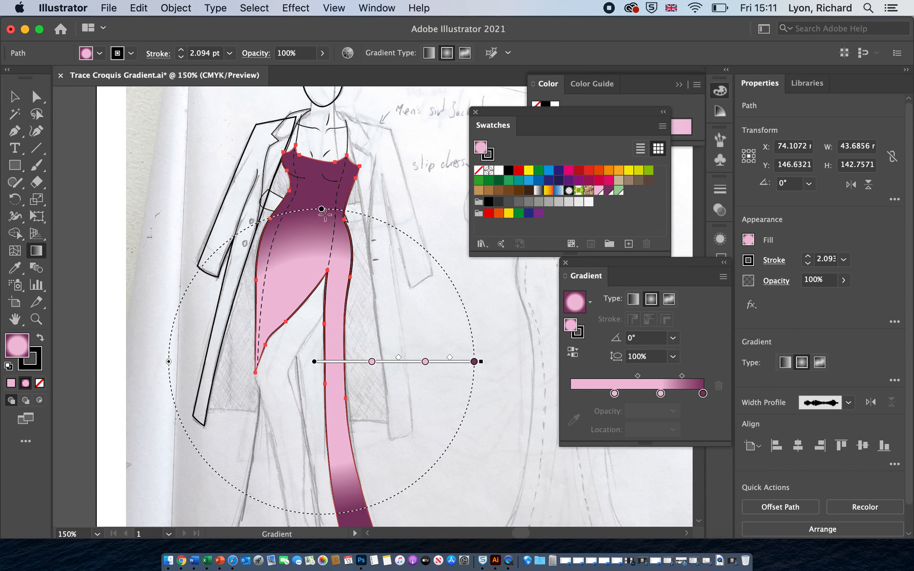
- Stretch the radial gradient vertically to an aspect ratio of about 151.4%, narrow it and move its center up the dress
left_click_drag(324, 215, 321, 131)
left_click_drag(168, 362, 221, 362)
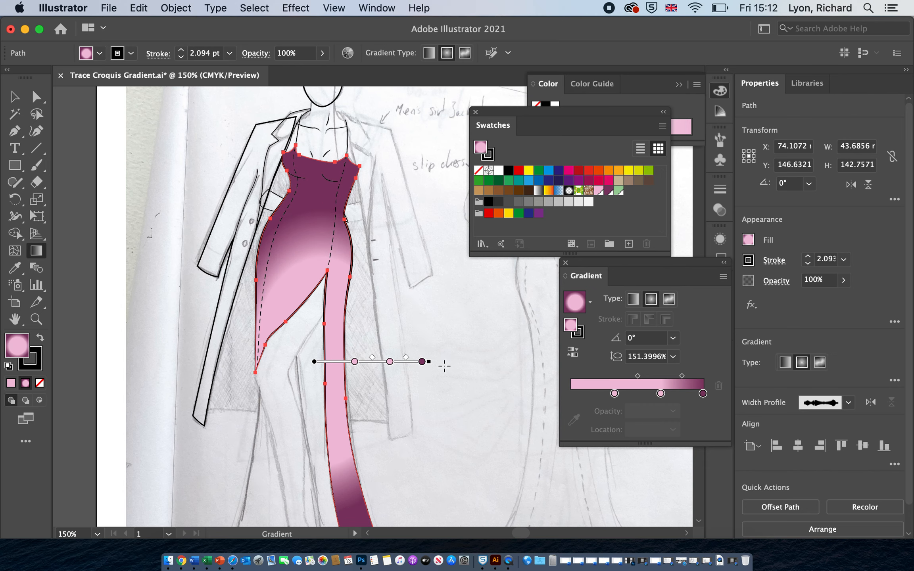
mouse_move(317, 362)
left_mouse_down()
mouse_move(317, 291)
mouse_move(316, 328)
left_mouse_up()
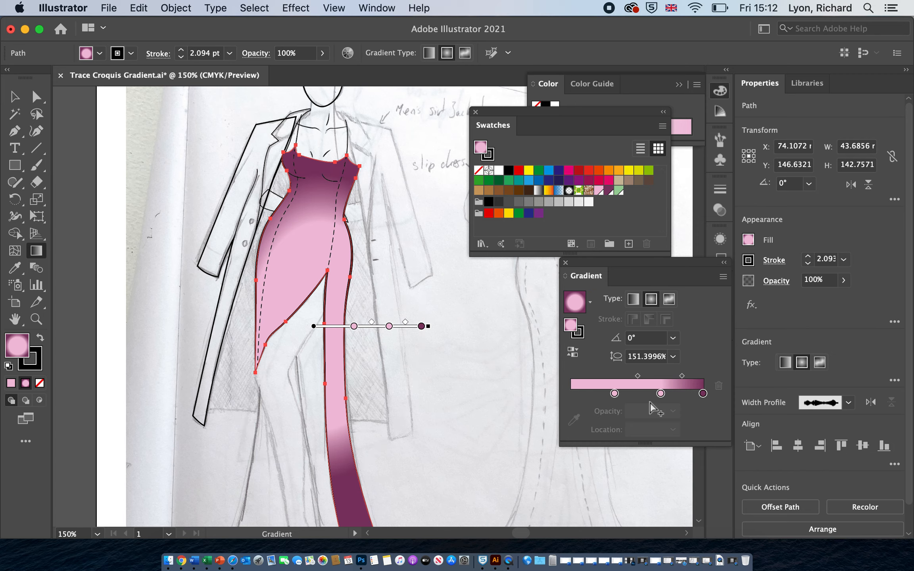
- Change the dress's fill to a freeform gradient in Points mode and apply the saved light pink swatch to the bust's color stop
left_click(668, 300)
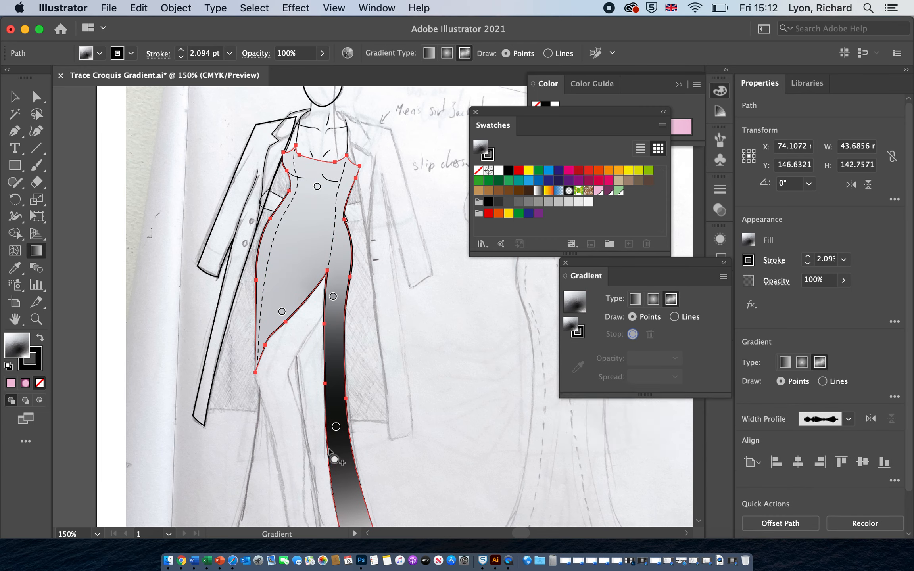
left_click_drag(342, 266, 319, 194)
left_click(318, 189)
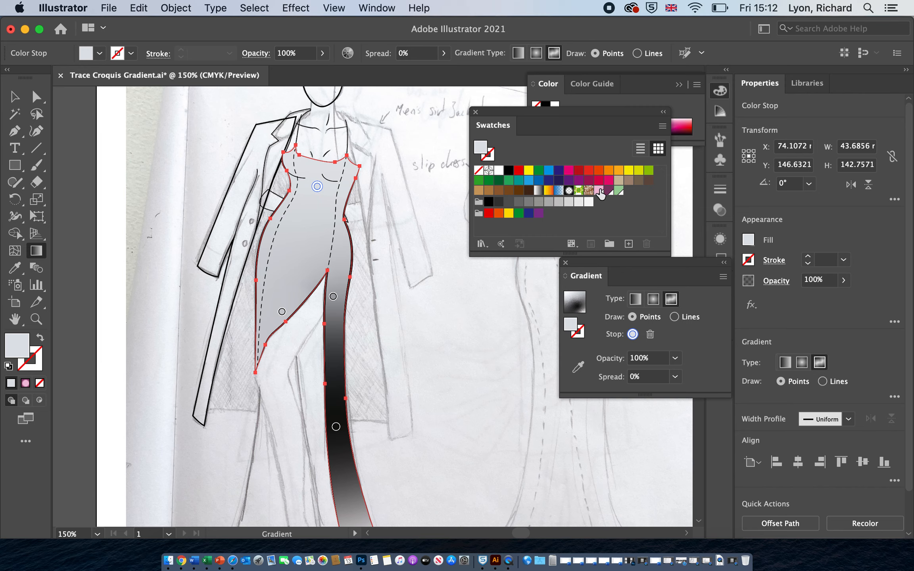
left_click(599, 191)
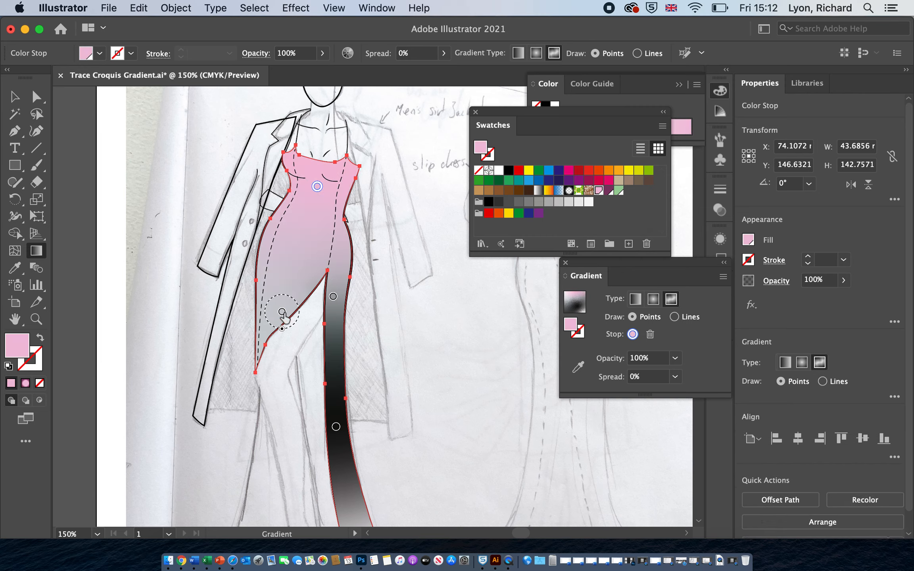
- Give the freeform stop near the short slanted hem the custom pink-mauve color DD99D5
left_click(282, 313)
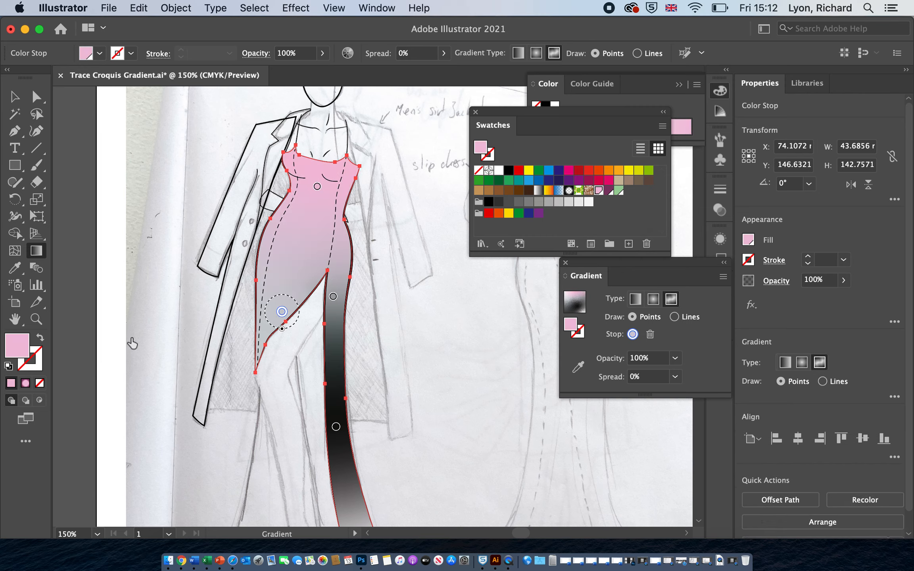
double_click(17, 349)
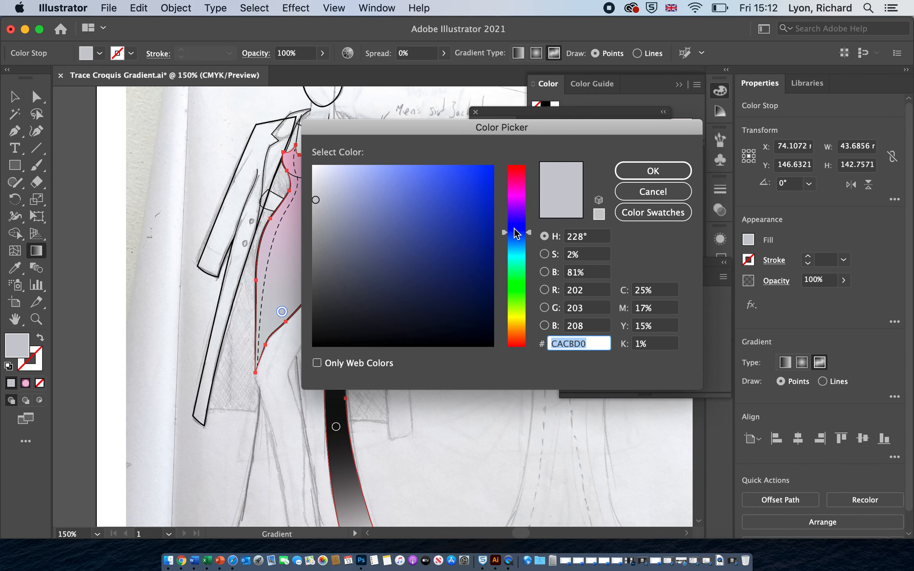
left_click_drag(525, 234, 520, 197)
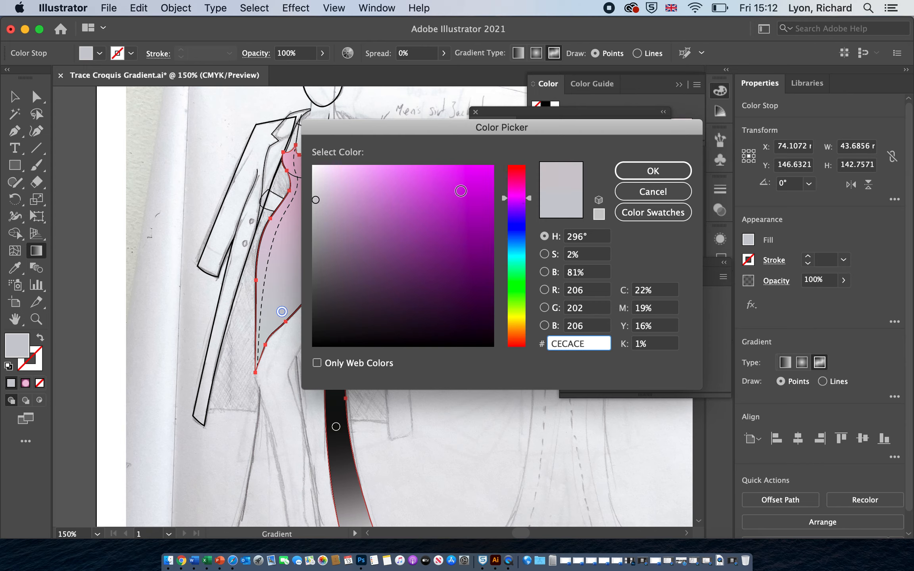
left_click(351, 174)
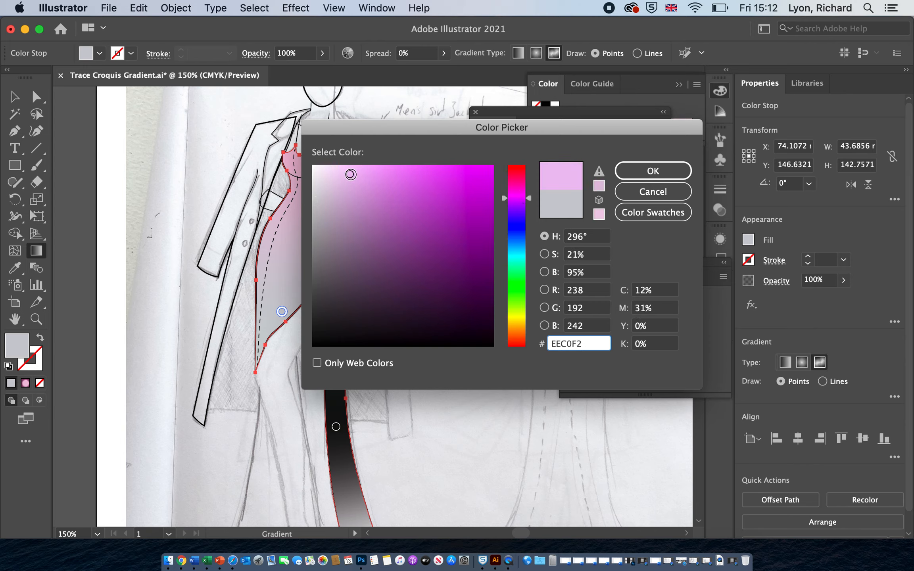
left_click_drag(526, 198, 526, 192)
left_click(368, 189)
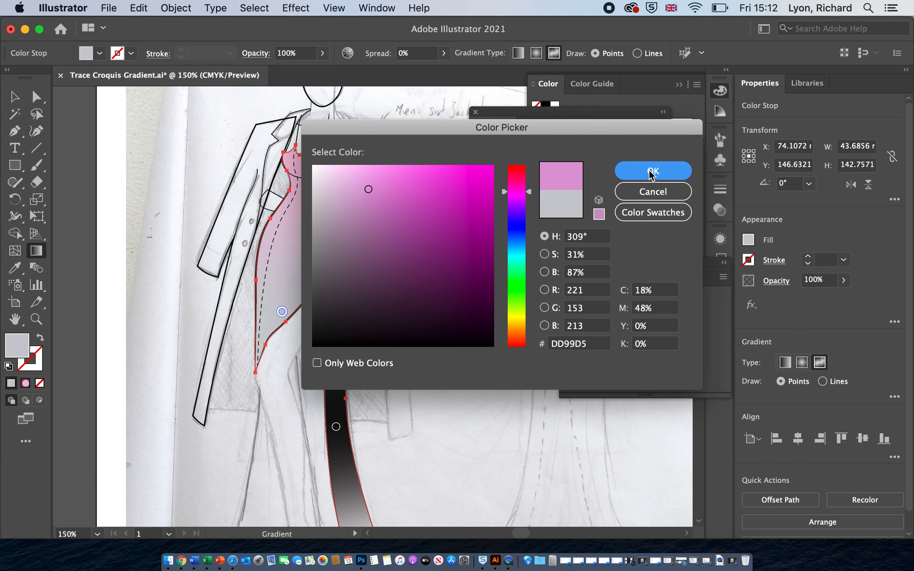
left_click(650, 174)
- Select the freeform color stop at the top of the dress's long narrow panel, just below the slit
left_click(334, 297)
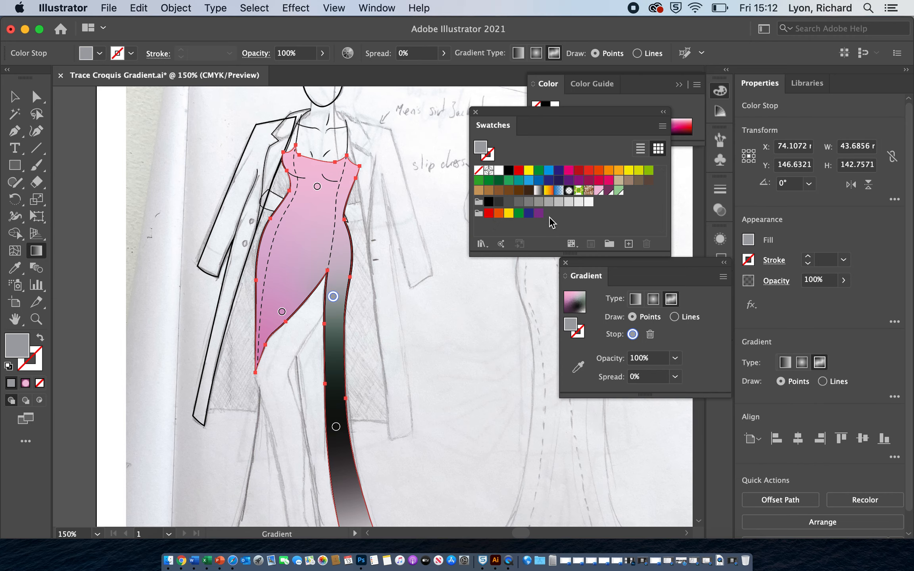
mouse_move(333, 297)
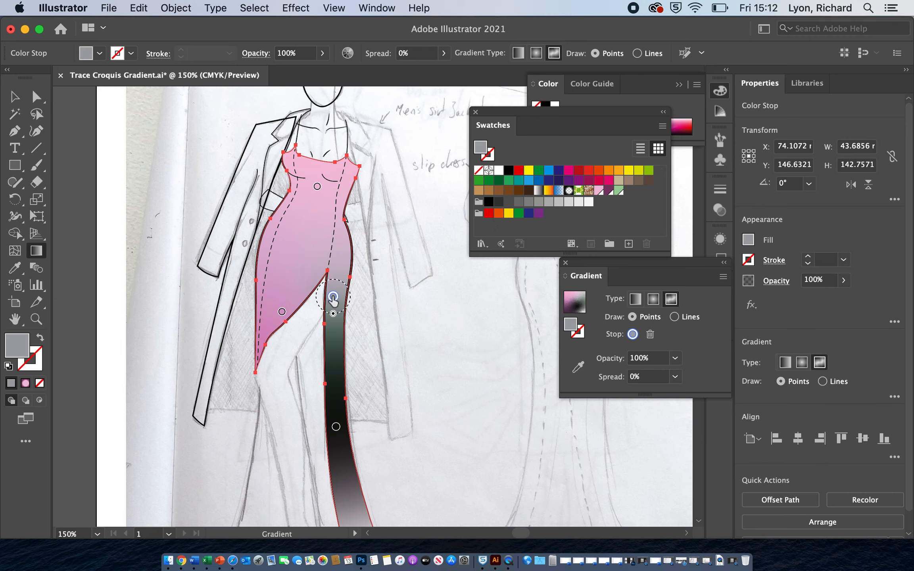